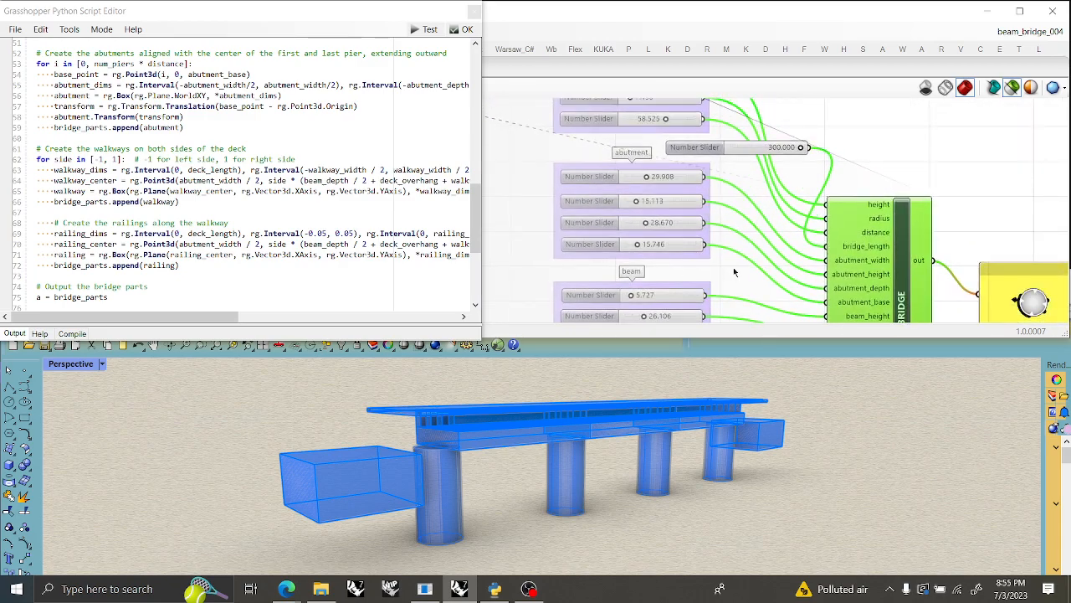
Step: Set the bridge's pier height to 49.994 and the pier radius to 4.290
{"action": "right_click_drag", "start_coordinate": [704, 154], "coordinate": [675, 201]}
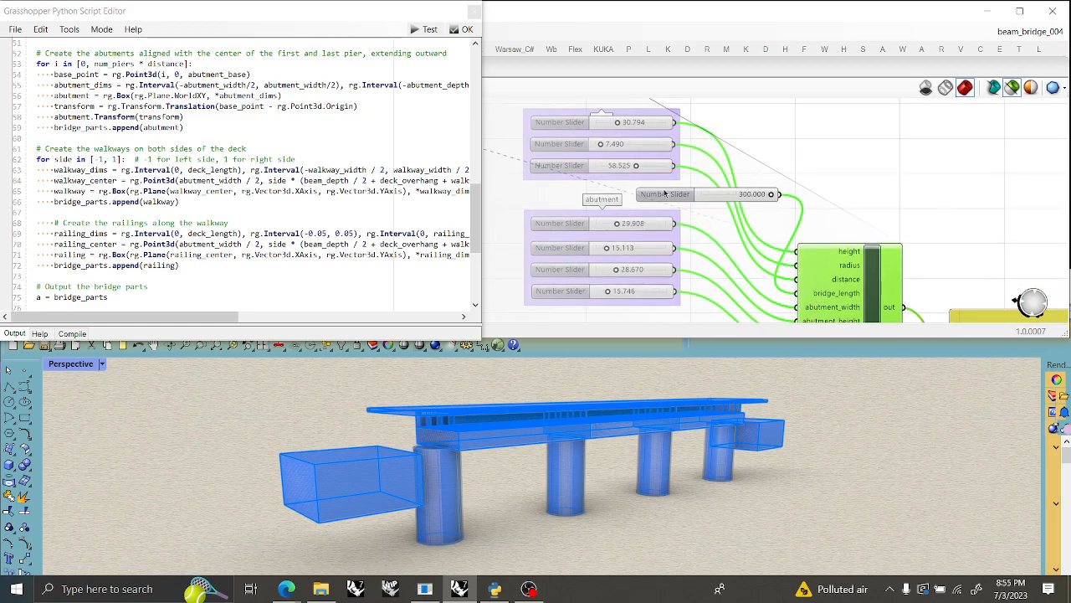
{"action": "left_click_drag", "start_coordinate": [620, 125], "coordinate": [634, 125]}
{"action": "right_click_drag", "start_coordinate": [588, 483], "coordinate": [623, 447]}
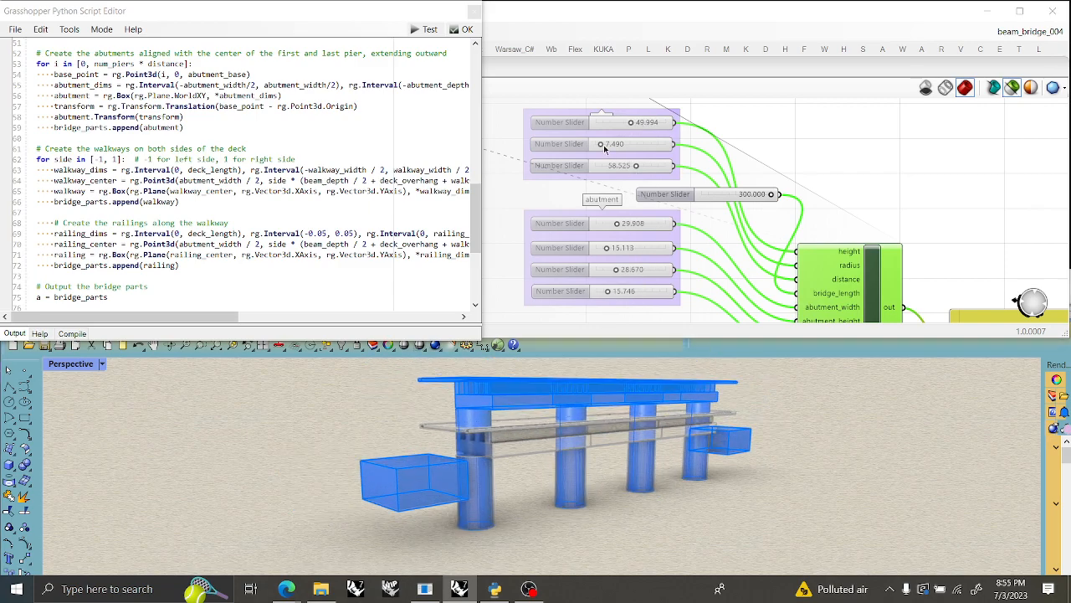
{"action": "left_click_drag", "start_coordinate": [605, 147], "coordinate": [606, 147]}
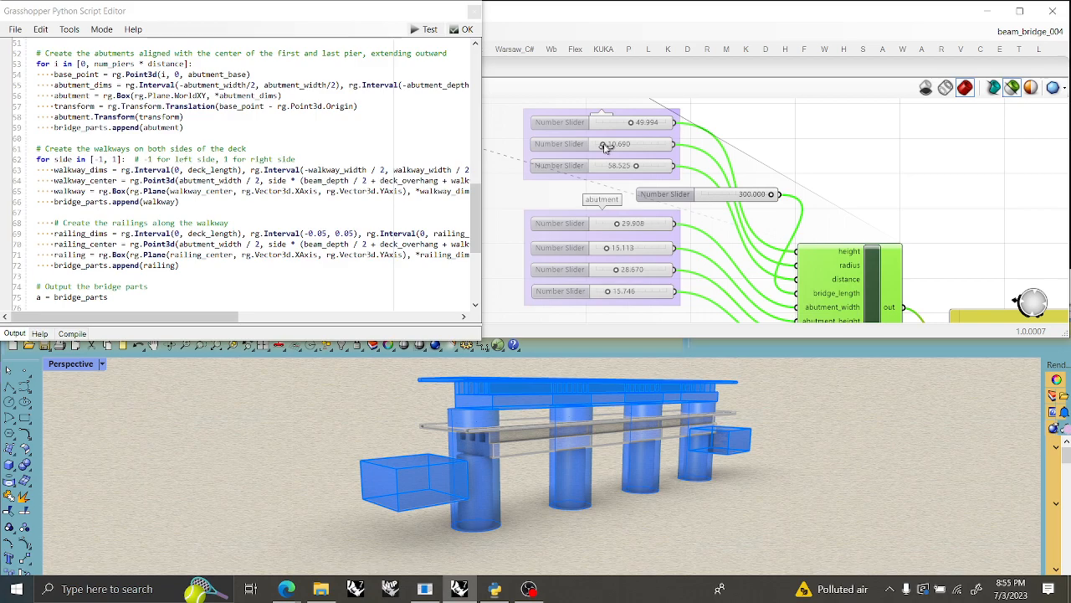
{"action": "mouse_move", "coordinate": [603, 464]}
{"action": "right_mouse_down"}
{"action": "mouse_move", "coordinate": [582, 456]}
{"action": "mouse_move", "coordinate": [636, 456]}
{"action": "mouse_move", "coordinate": [614, 471]}
{"action": "right_mouse_up"}
{"action": "left_click_drag", "start_coordinate": [601, 151], "coordinate": [600, 146]}
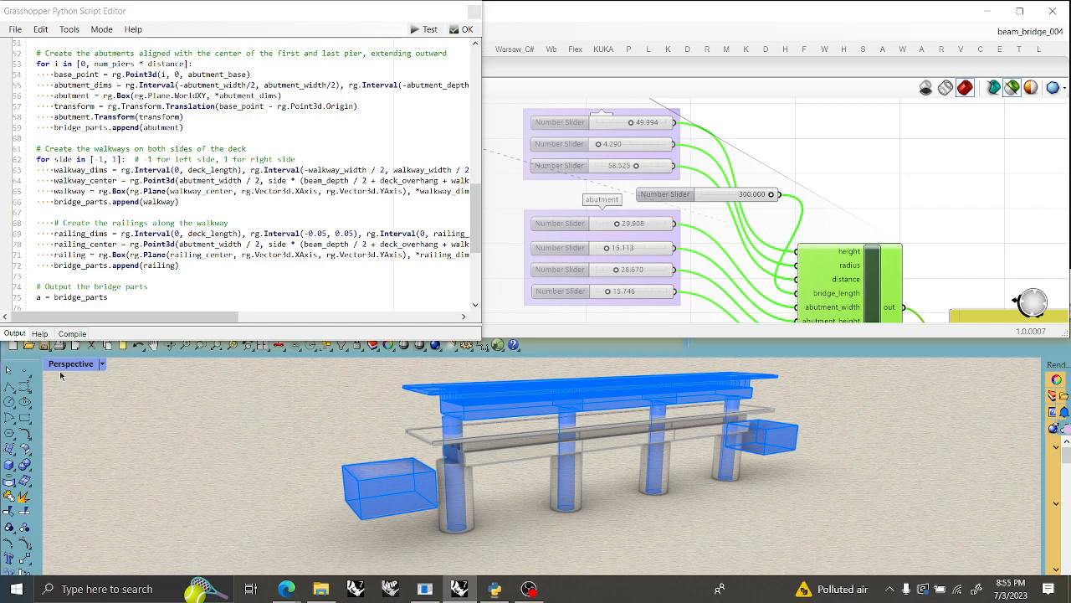
Step: Try the X-Ray and Pen display modes in the Perspective viewport and return it to Artistic
{"action": "left_click", "coordinate": [101, 364]}
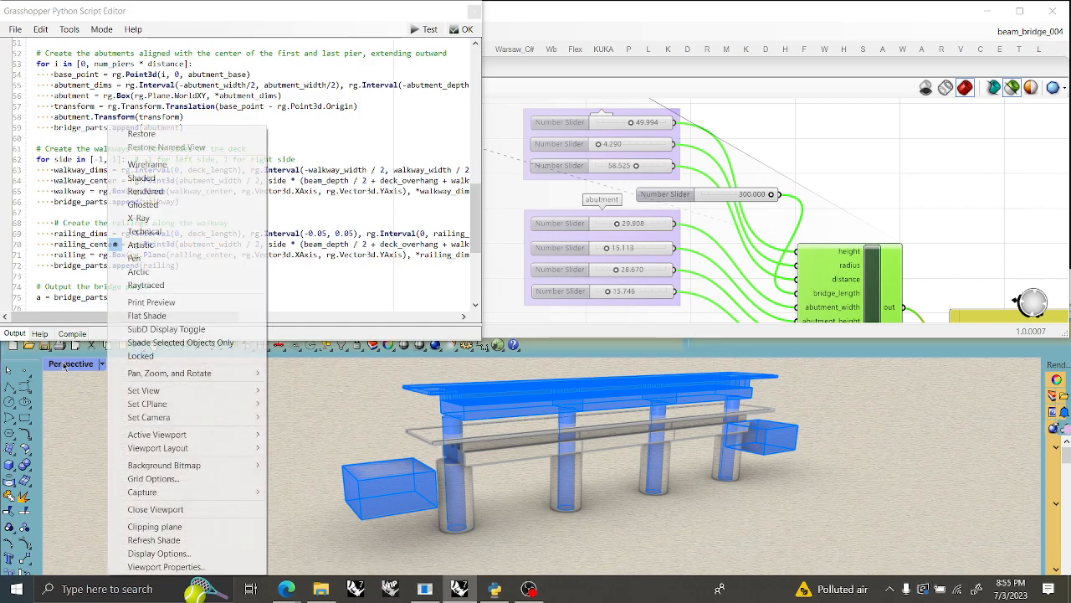
{"action": "left_click", "coordinate": [138, 217]}
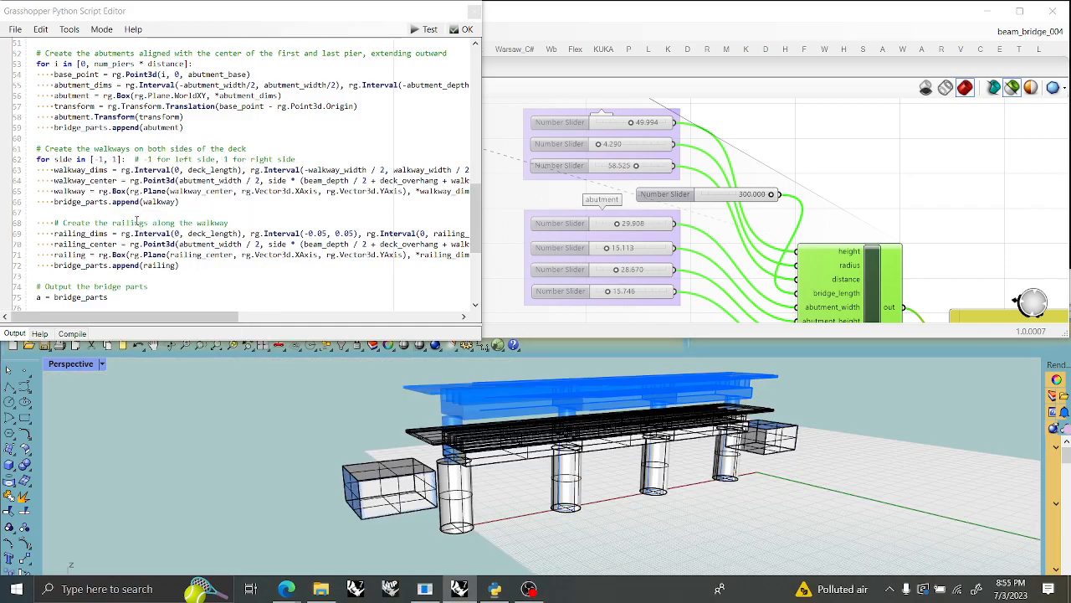
{"action": "left_click", "coordinate": [77, 363]}
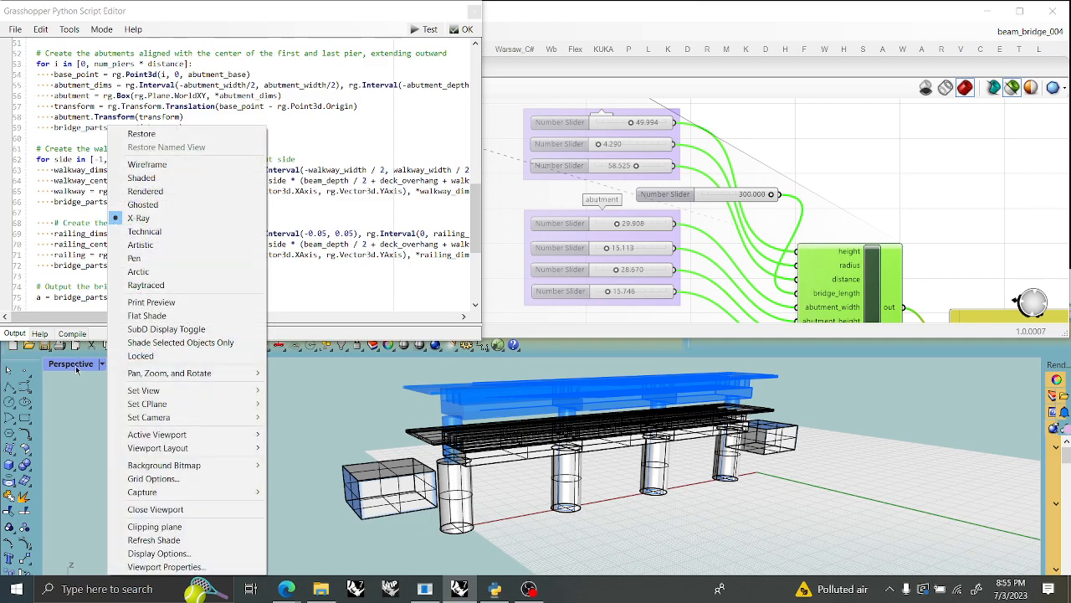
{"action": "left_click", "coordinate": [152, 259]}
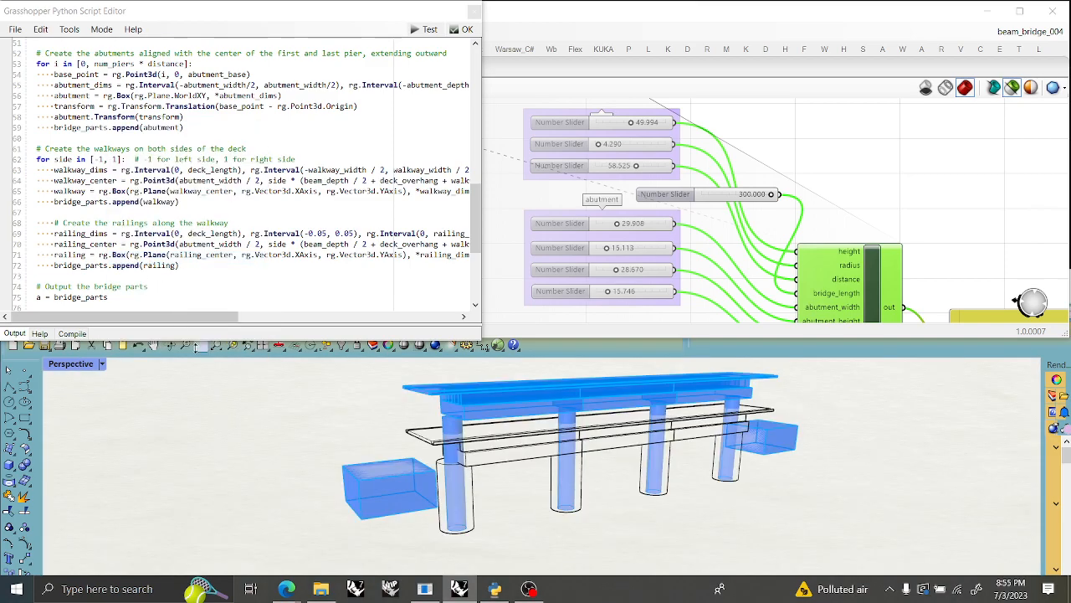
{"action": "right_click_drag", "start_coordinate": [456, 496], "coordinate": [532, 469]}
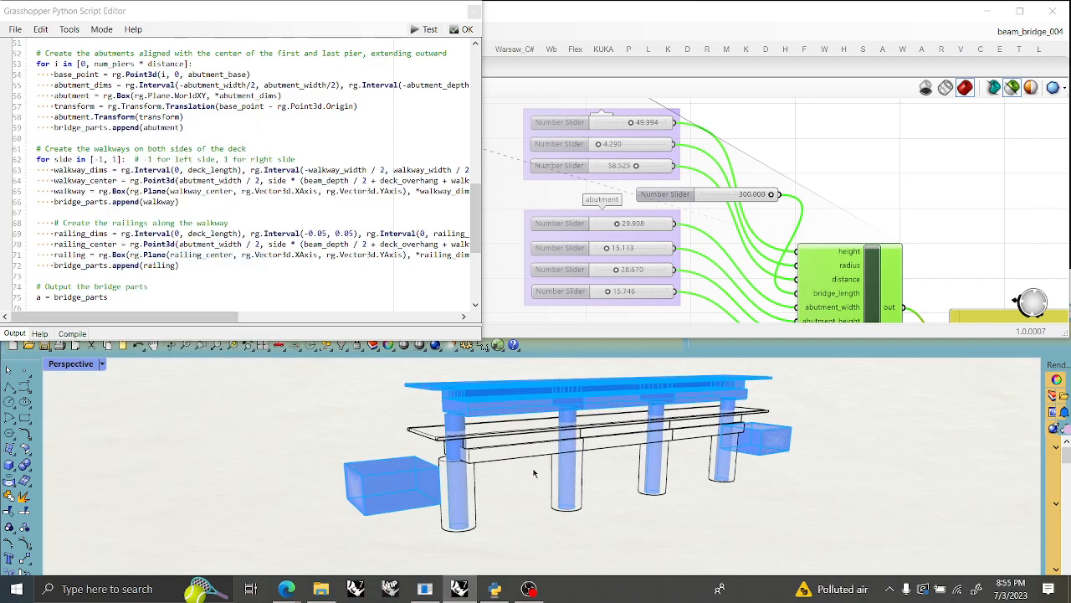
{"action": "left_click", "coordinate": [78, 372]}
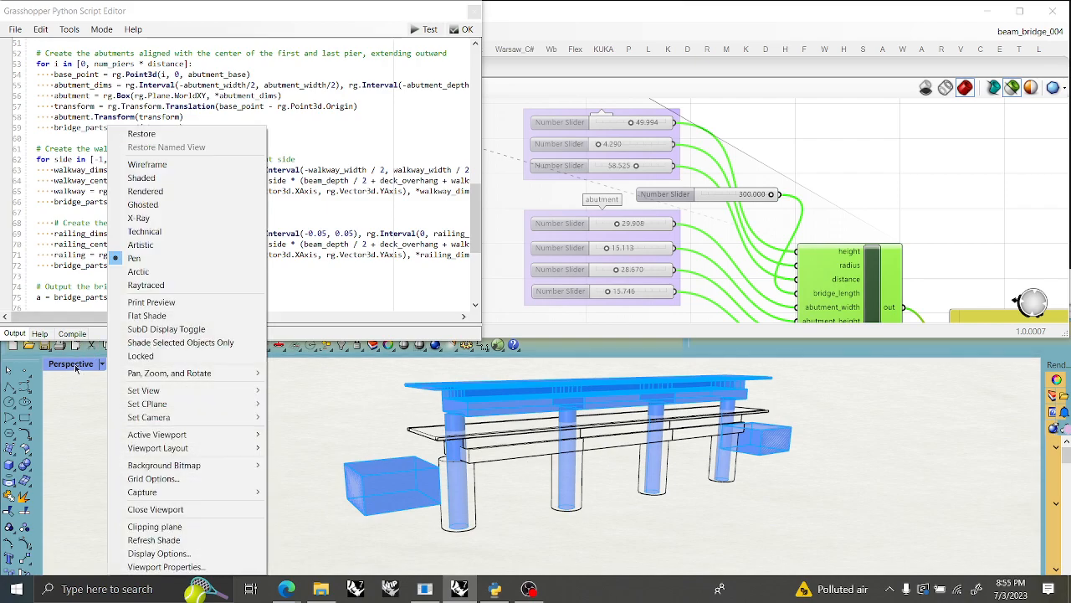
{"action": "left_click", "coordinate": [140, 245]}
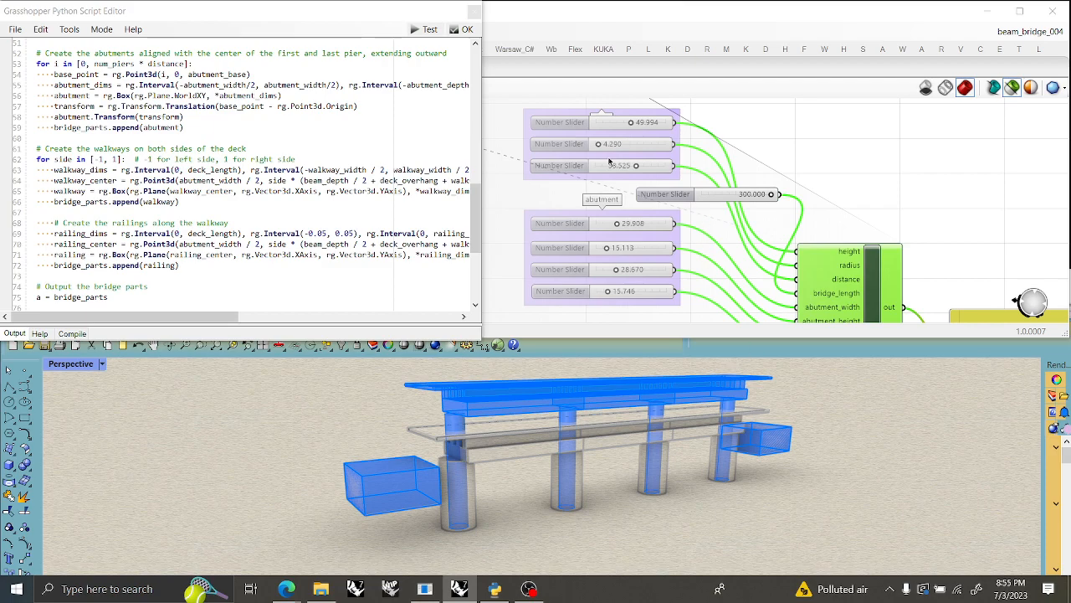
Step: Set the distance between piers to 46.525 and the abutment width to 25.908
{"action": "mouse_move", "coordinate": [636, 167]}
{"action": "left_mouse_down"}
{"action": "mouse_move", "coordinate": [617, 165]}
{"action": "mouse_move", "coordinate": [658, 167]}
{"action": "mouse_move", "coordinate": [622, 170]}
{"action": "left_mouse_up"}
{"action": "right_click_drag", "start_coordinate": [670, 395], "coordinate": [867, 502]}
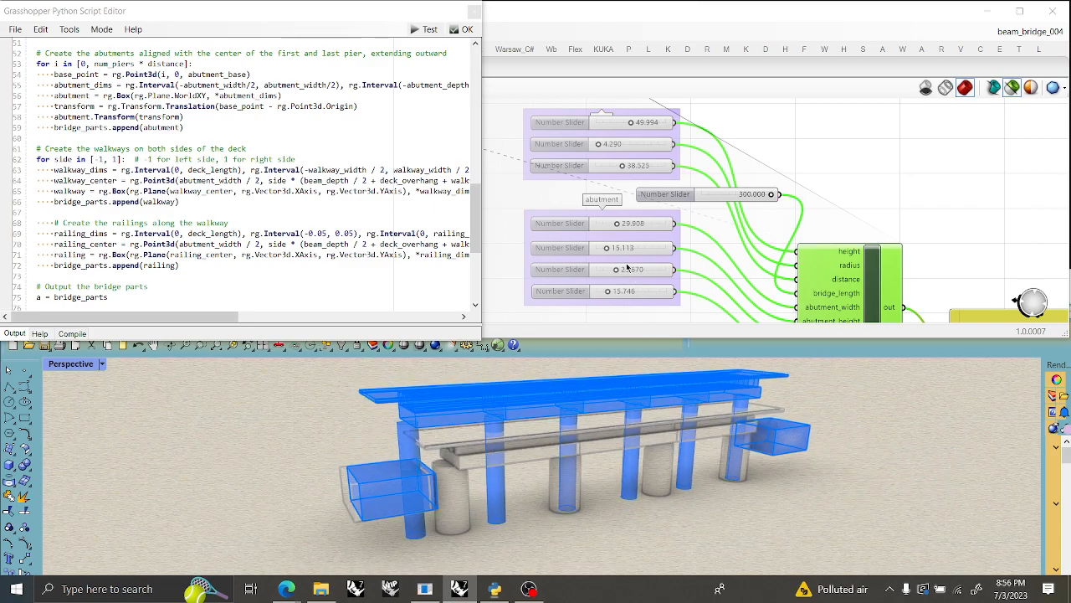
{"action": "mouse_move", "coordinate": [622, 170]}
{"action": "left_mouse_down"}
{"action": "mouse_move", "coordinate": [640, 170]}
{"action": "mouse_move", "coordinate": [628, 170]}
{"action": "left_mouse_up"}
{"action": "right_click_drag", "start_coordinate": [567, 432], "coordinate": [396, 503]}
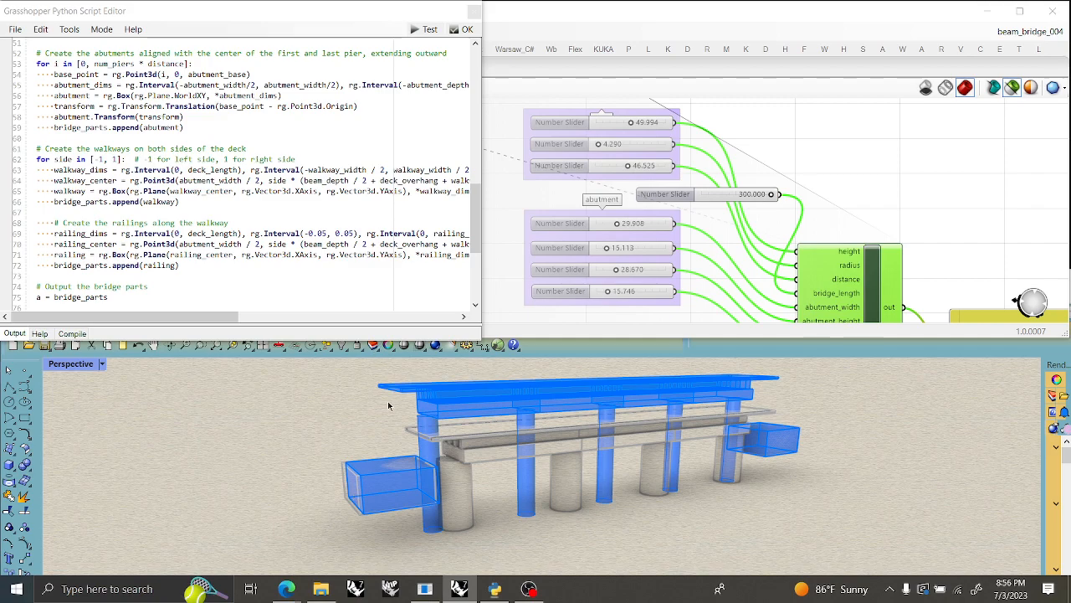
{"action": "right_click_drag", "start_coordinate": [680, 484], "coordinate": [657, 473]}
{"action": "right_click_drag", "start_coordinate": [717, 279], "coordinate": [726, 190]}
{"action": "mouse_move", "coordinate": [625, 146]}
{"action": "left_mouse_down"}
{"action": "mouse_move", "coordinate": [679, 149]}
{"action": "mouse_move", "coordinate": [622, 161]}
{"action": "left_mouse_up"}
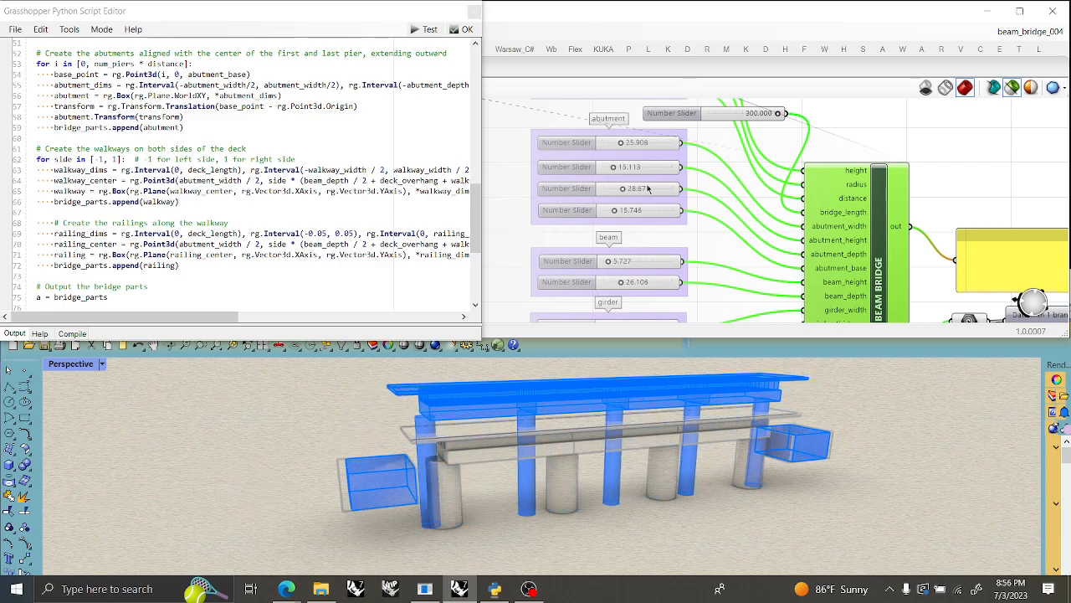
Step: Reduce the beam depth to 17.306, checking the bridge from its end and side
{"action": "right_click_drag", "start_coordinate": [709, 237], "coordinate": [719, 147]}
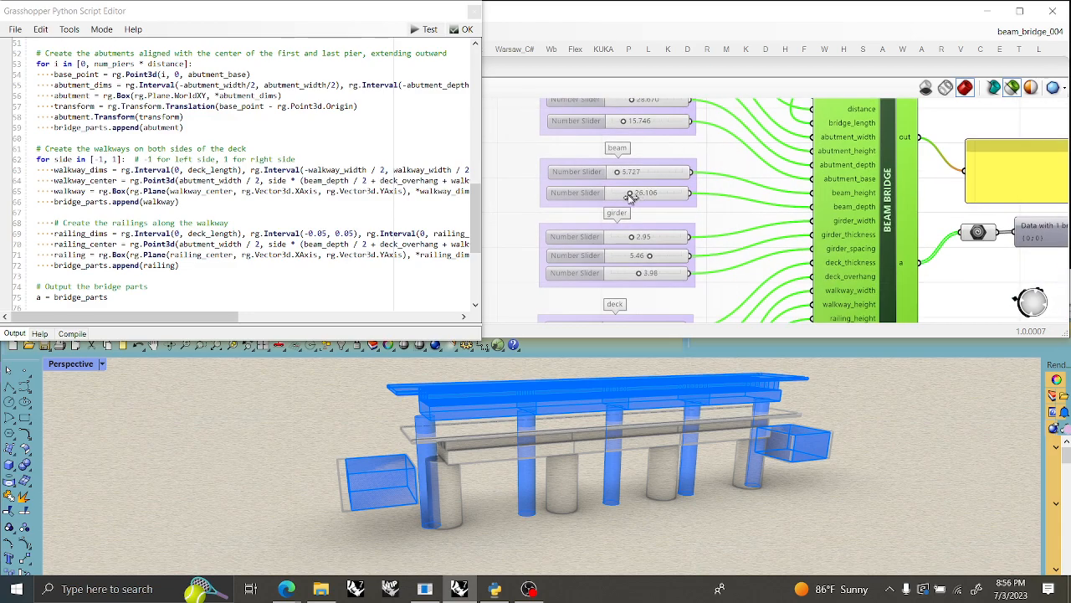
{"action": "left_click_drag", "start_coordinate": [632, 194], "coordinate": [629, 195]}
{"action": "right_click_drag", "start_coordinate": [260, 413], "coordinate": [539, 421]}
{"action": "scroll", "coordinate": [593, 411], "scroll_direction": "up", "scroll_amount": 3}
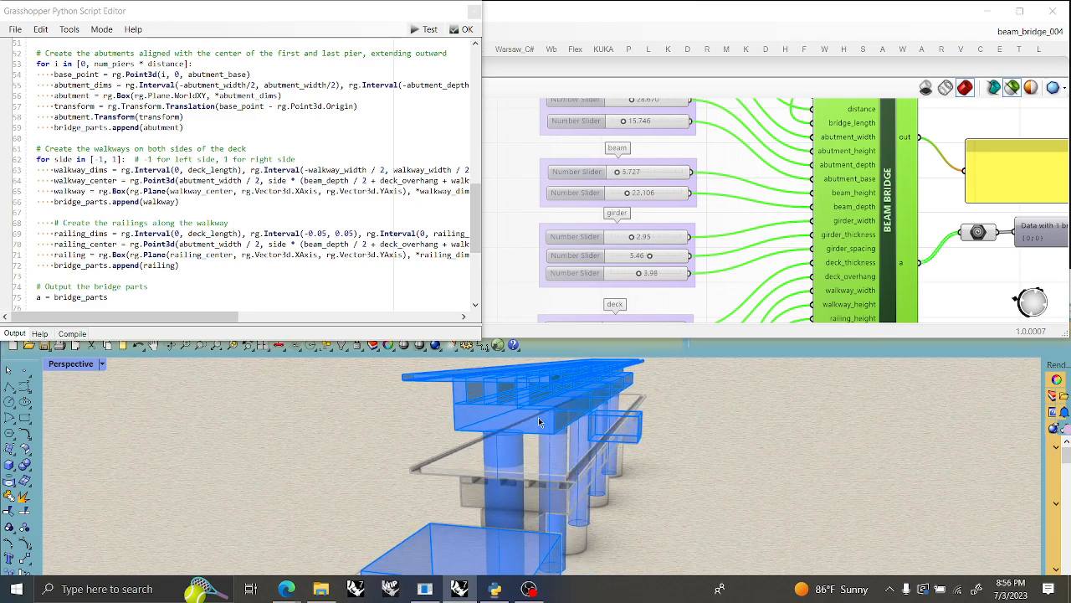
{"action": "mouse_move", "coordinate": [628, 193]}
{"action": "left_mouse_down"}
{"action": "mouse_move", "coordinate": [643, 195]}
{"action": "mouse_move", "coordinate": [626, 195]}
{"action": "left_mouse_up"}
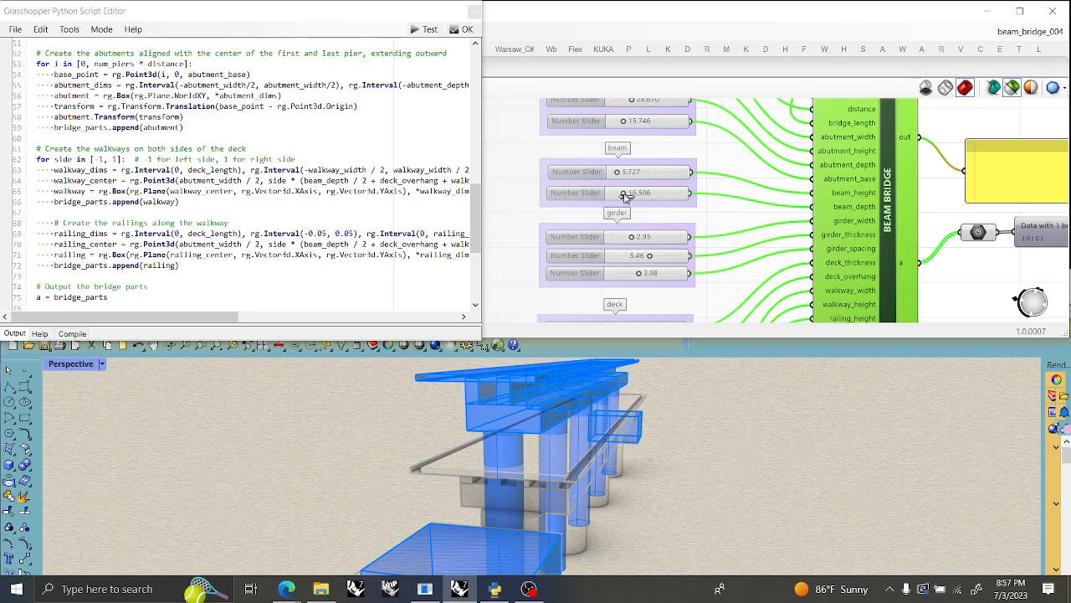
{"action": "right_click_drag", "start_coordinate": [498, 454], "coordinate": [484, 407]}
{"action": "right_click_drag", "start_coordinate": [545, 392], "coordinate": [544, 448]}
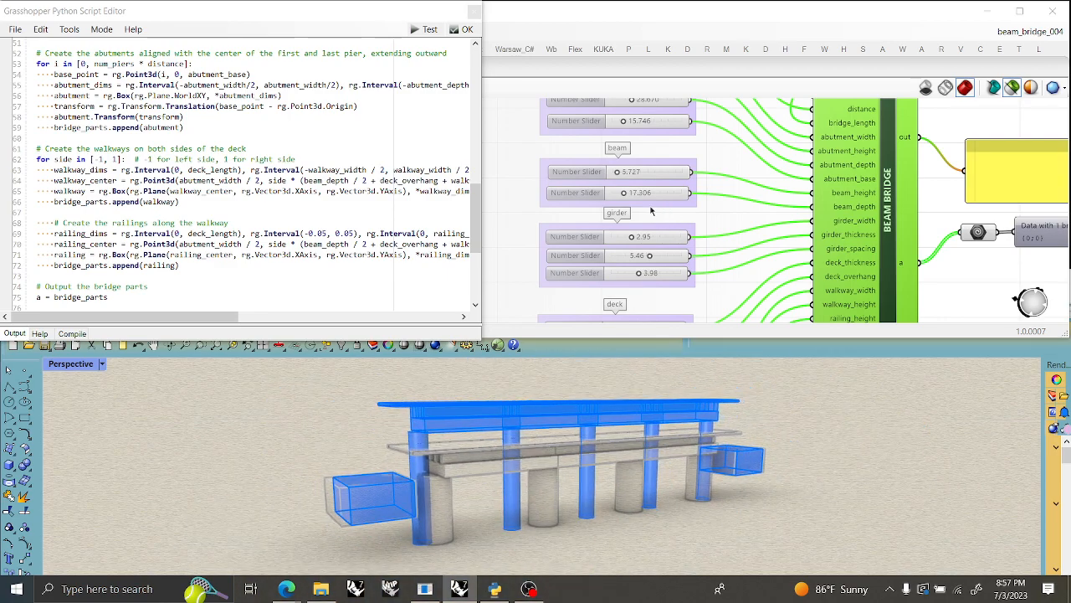
Step: Set the girder width to 3.11 and the deck thickness to 2.08
{"action": "right_click_drag", "start_coordinate": [647, 240], "coordinate": [638, 167]}
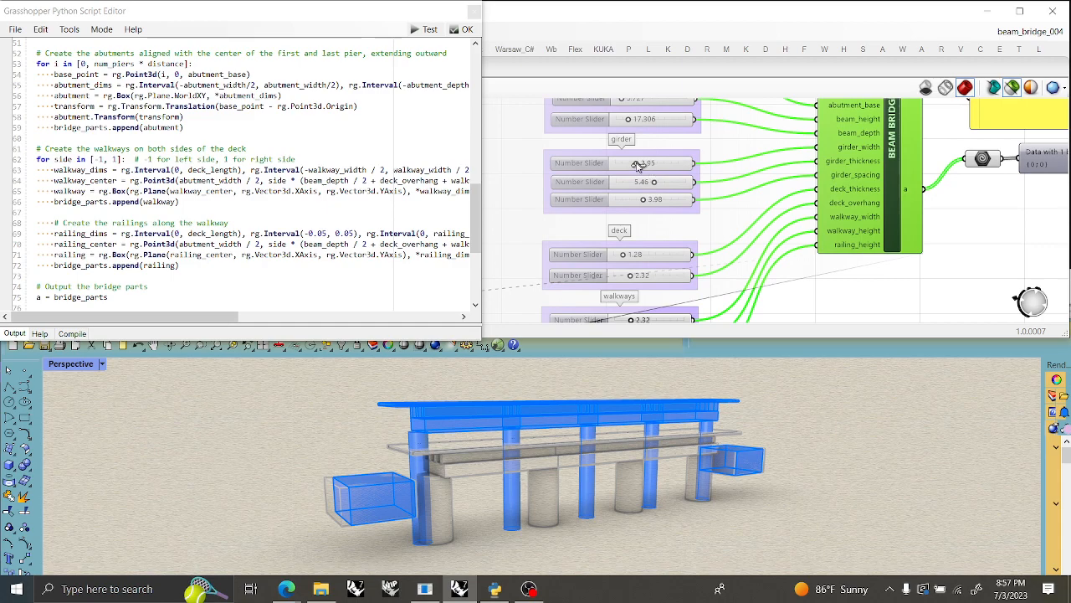
{"action": "right_click_drag", "start_coordinate": [497, 449], "coordinate": [578, 478]}
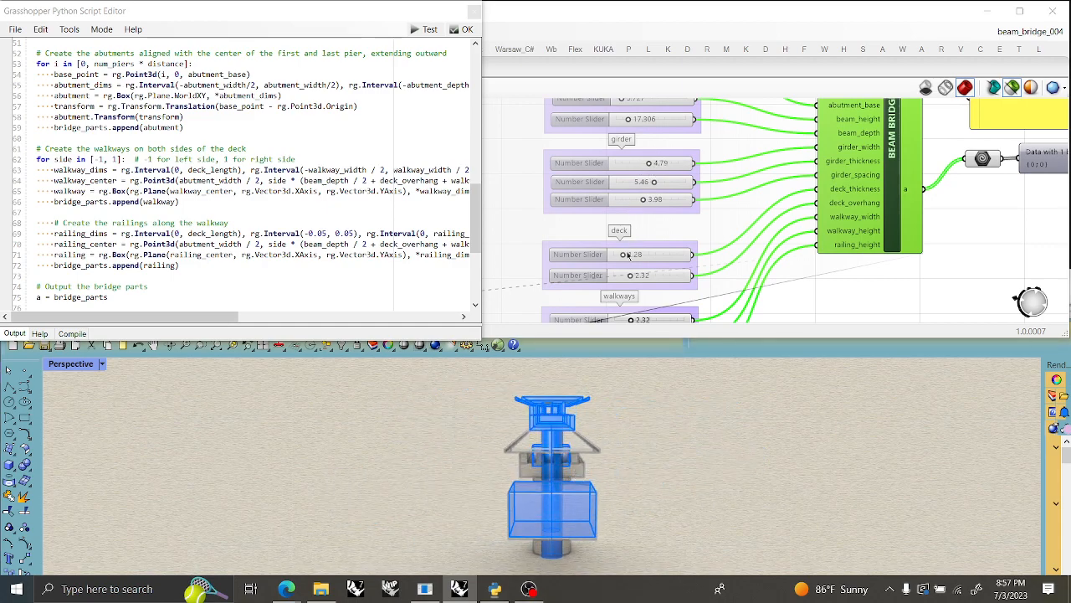
{"action": "mouse_move", "coordinate": [624, 257]}
{"action": "left_mouse_down"}
{"action": "mouse_move", "coordinate": [639, 257]}
{"action": "mouse_move", "coordinate": [629, 257]}
{"action": "left_mouse_up"}
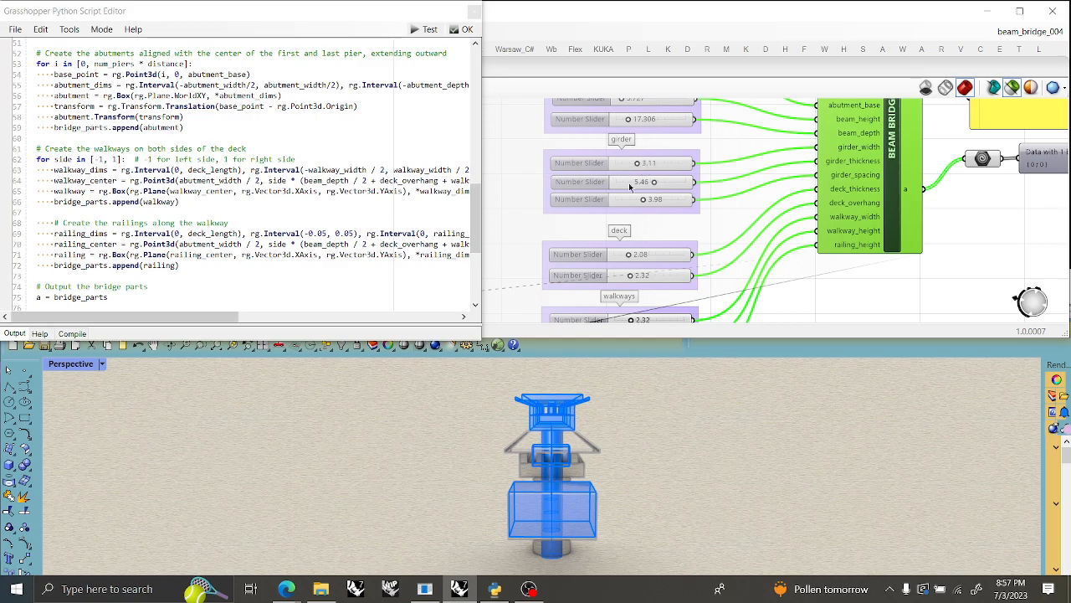
Step: Set both the girder thickness and the girder spacing to 10.00
{"action": "right_click_drag", "start_coordinate": [542, 475], "coordinate": [565, 344]}
{"action": "left_click_drag", "start_coordinate": [655, 184], "coordinate": [709, 191]}
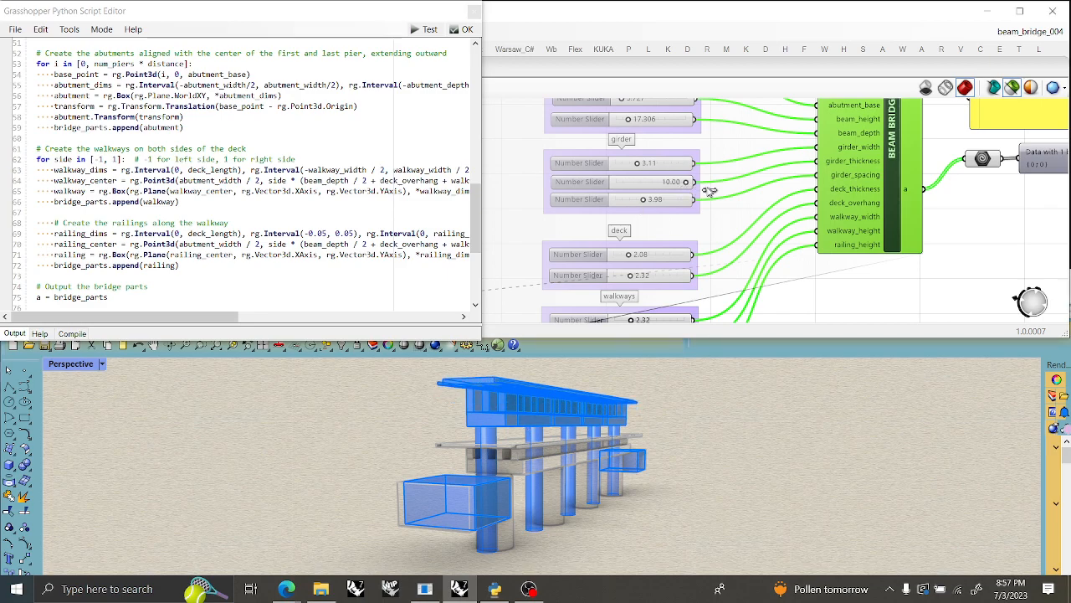
{"action": "left_click_drag", "start_coordinate": [644, 202], "coordinate": [661, 200]}
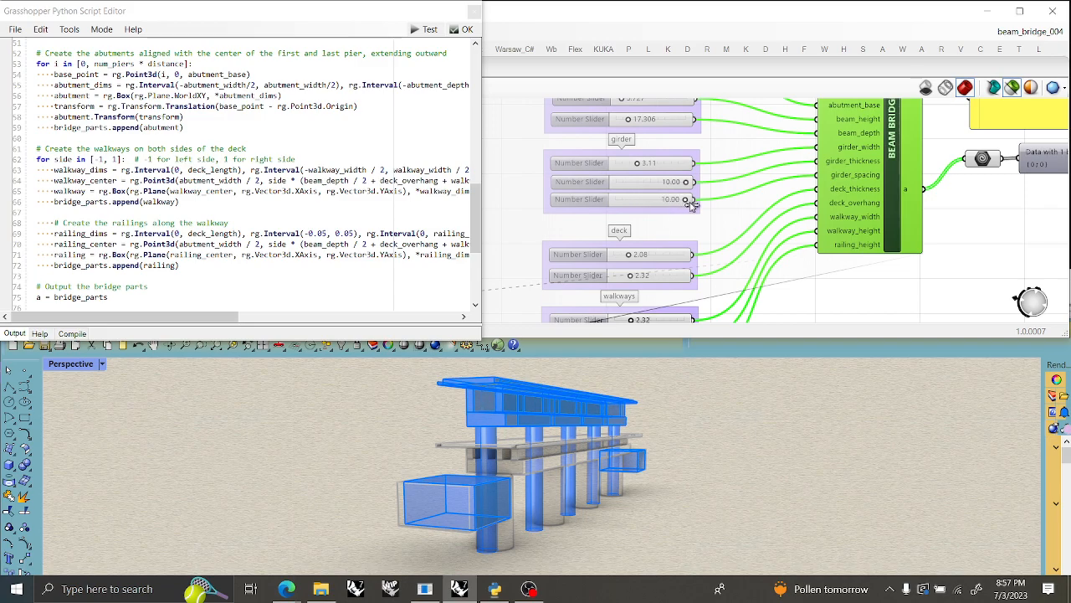
{"action": "right_click_drag", "start_coordinate": [543, 426], "coordinate": [469, 444]}
{"action": "scroll", "coordinate": [636, 251], "scroll_direction": "down", "scroll_amount": 3}
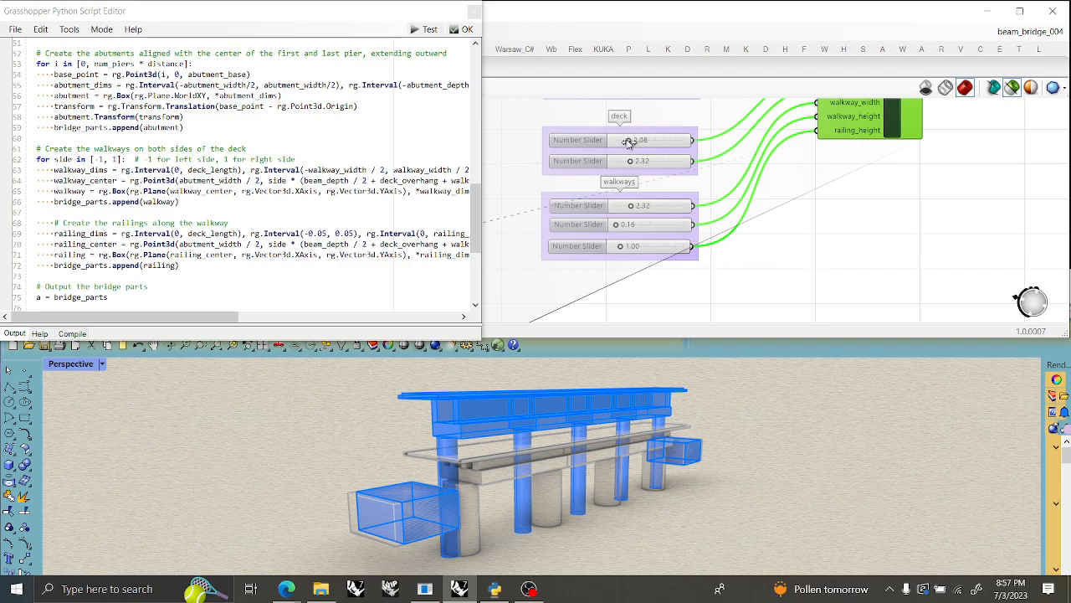
Step: Set the deck thickness to 2.16 and the walkway width to 10.00
{"action": "mouse_move", "coordinate": [631, 142]}
{"action": "left_mouse_down"}
{"action": "mouse_move", "coordinate": [645, 143]}
{"action": "mouse_move", "coordinate": [632, 144]}
{"action": "left_mouse_up"}
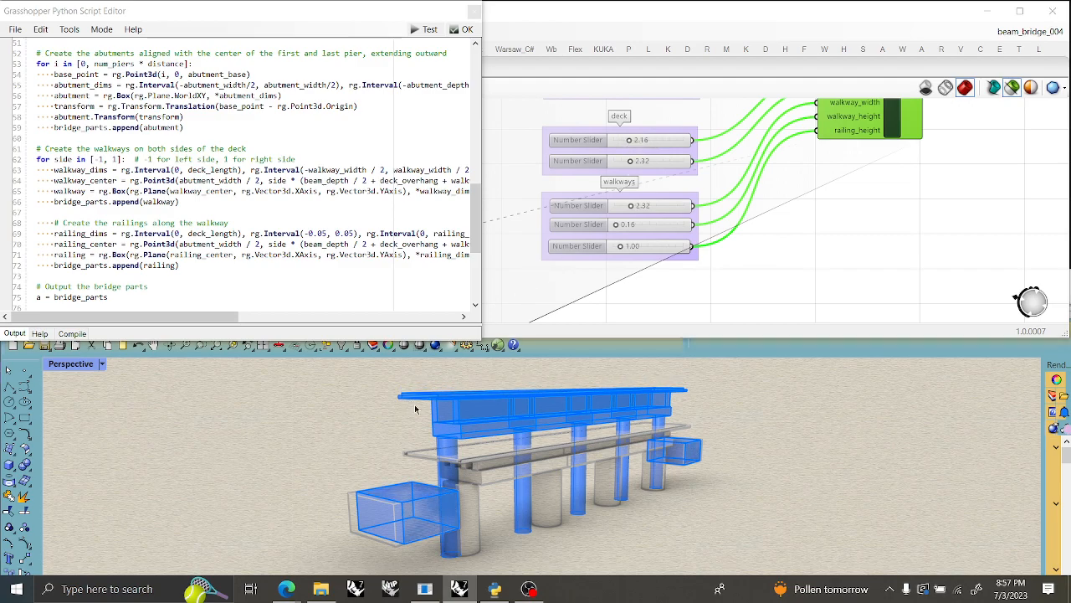
{"action": "scroll", "coordinate": [497, 452], "scroll_direction": "up", "scroll_amount": 6}
{"action": "right_click_drag", "start_coordinate": [497, 452], "coordinate": [573, 356]}
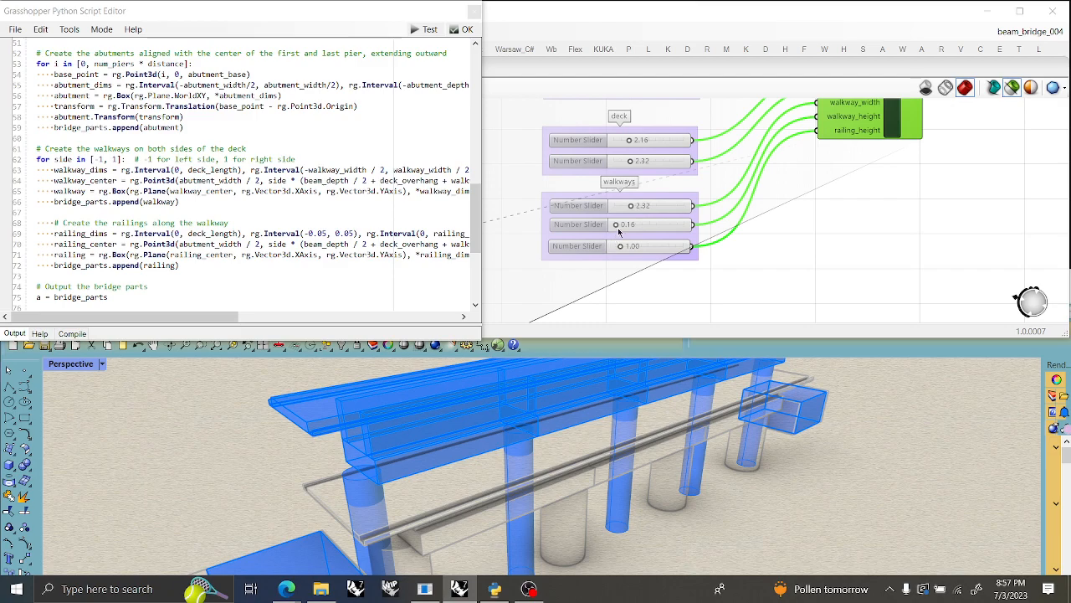
{"action": "left_click_drag", "start_coordinate": [632, 209], "coordinate": [684, 215]}
{"action": "right_click_drag", "start_coordinate": [369, 493], "coordinate": [388, 469]}
{"action": "scroll", "coordinate": [466, 466], "scroll_direction": "down", "scroll_amount": 3}
{"action": "right_click_drag", "start_coordinate": [485, 468], "coordinate": [468, 467]}
Step: Select the old baked bridge geometry in the Rhino viewport and delete it
{"action": "right_click_drag", "start_coordinate": [722, 184], "coordinate": [699, 244]}
{"action": "left_click_drag", "start_coordinate": [778, 557], "coordinate": [289, 397]}
{"action": "key", "text": "Delete"}
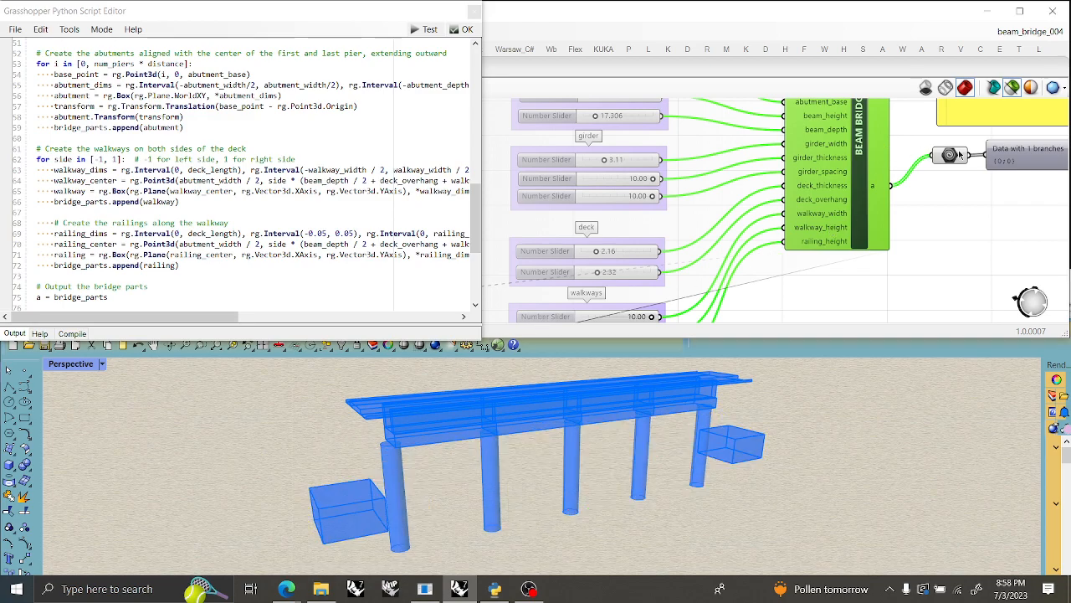
Step: Bake the bridge geometry with the default attributes and deselect the Beam Bridge component
{"action": "right_click", "coordinate": [932, 156]}
{"action": "left_click", "coordinate": [937, 206]}
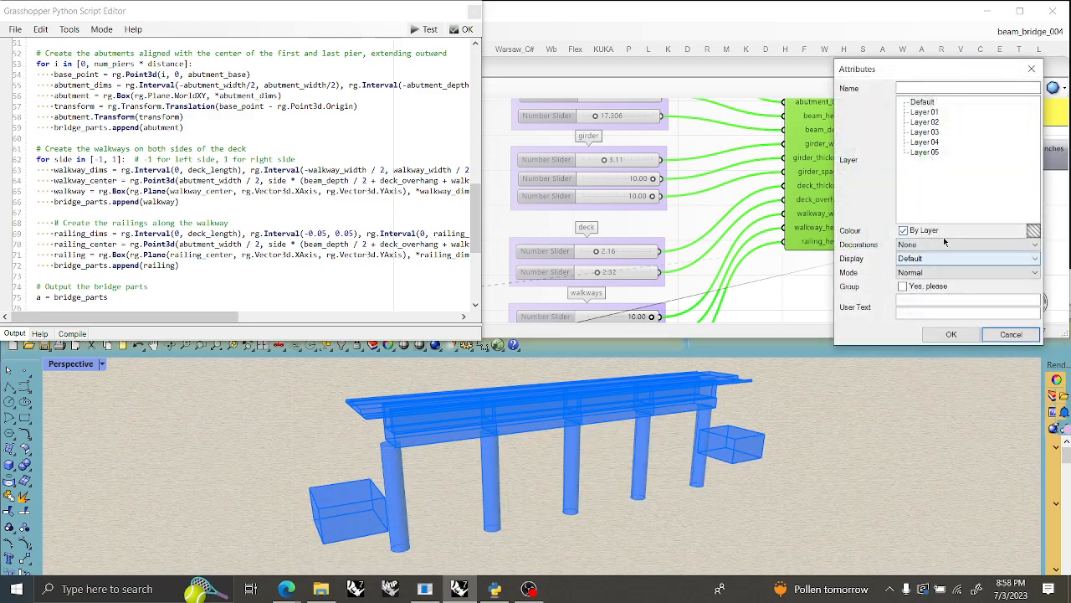
{"action": "left_click", "coordinate": [952, 333]}
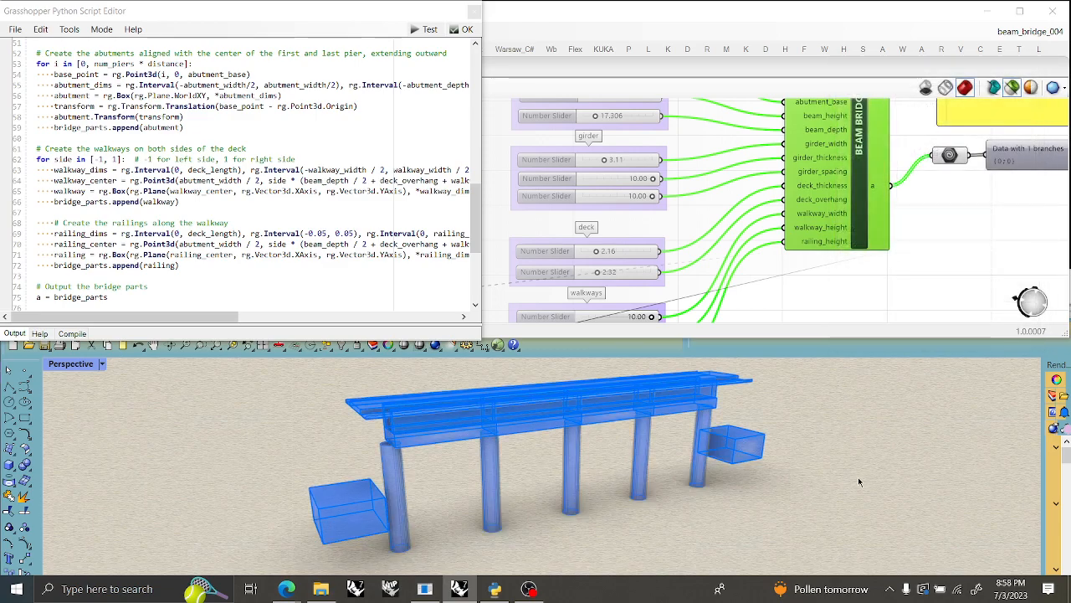
{"action": "left_click", "coordinate": [799, 280]}
Step: Examine the baked bridge's deck, girders and piers from both ends and from the side
{"action": "right_click_drag", "start_coordinate": [621, 496], "coordinate": [612, 420]}
{"action": "right_click_drag", "start_coordinate": [619, 423], "coordinate": [622, 429]}
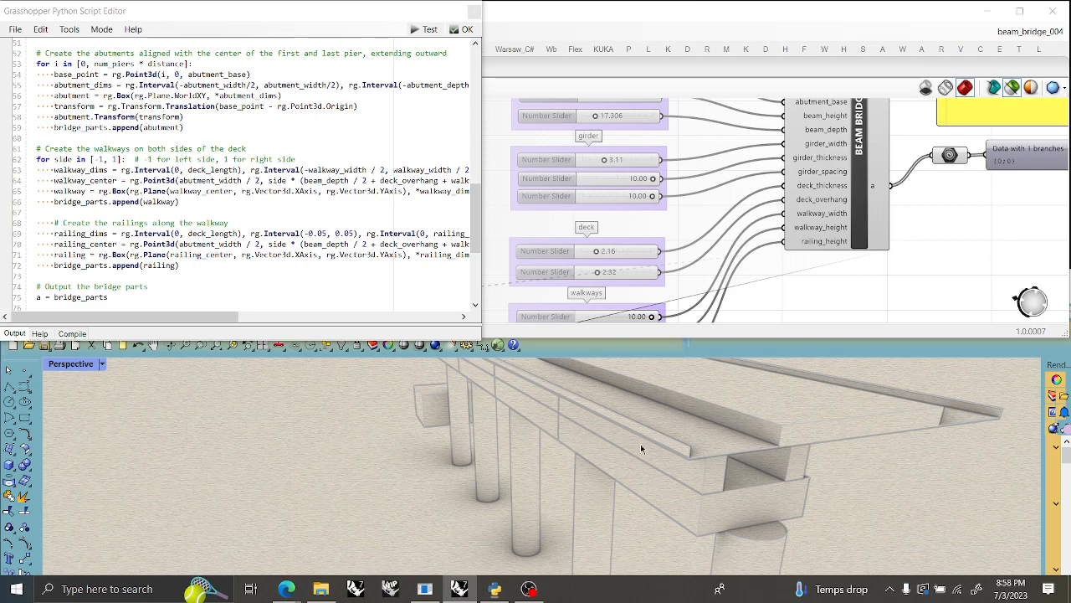
{"action": "right_click_drag", "start_coordinate": [691, 433], "coordinate": [715, 423]}
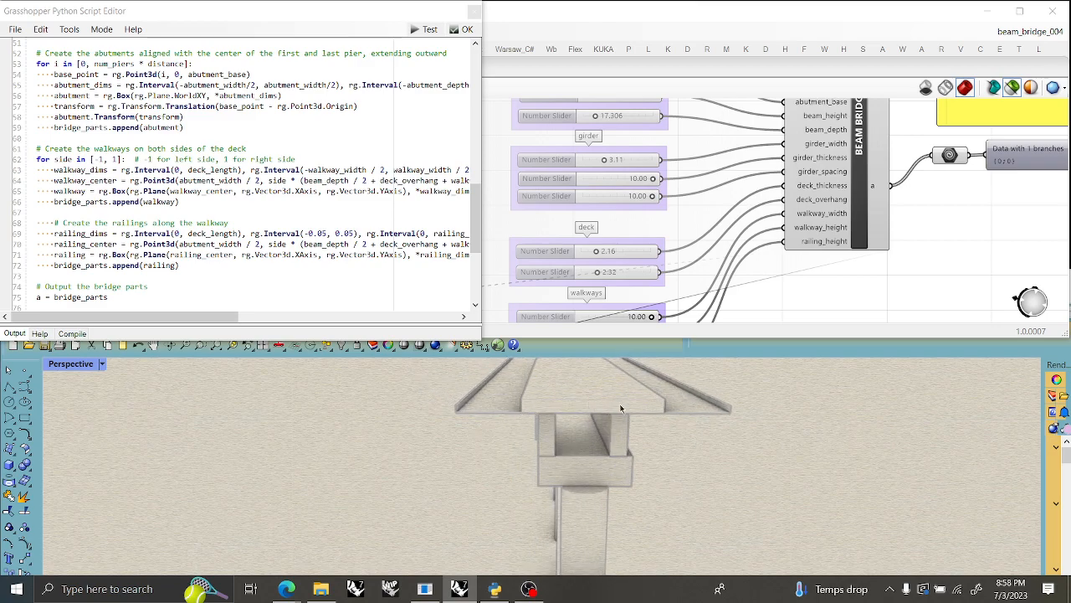
{"action": "right_click_drag", "start_coordinate": [590, 445], "coordinate": [717, 422]}
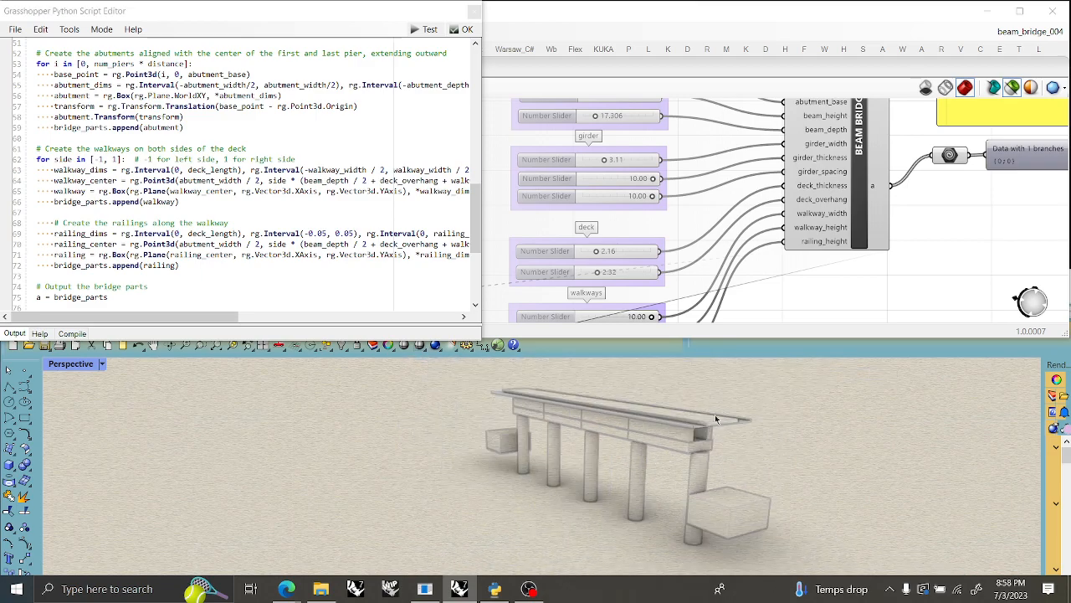
{"action": "right_click_drag", "start_coordinate": [699, 463], "coordinate": [608, 491]}
{"action": "scroll", "coordinate": [566, 473], "scroll_direction": "up", "scroll_amount": 5}
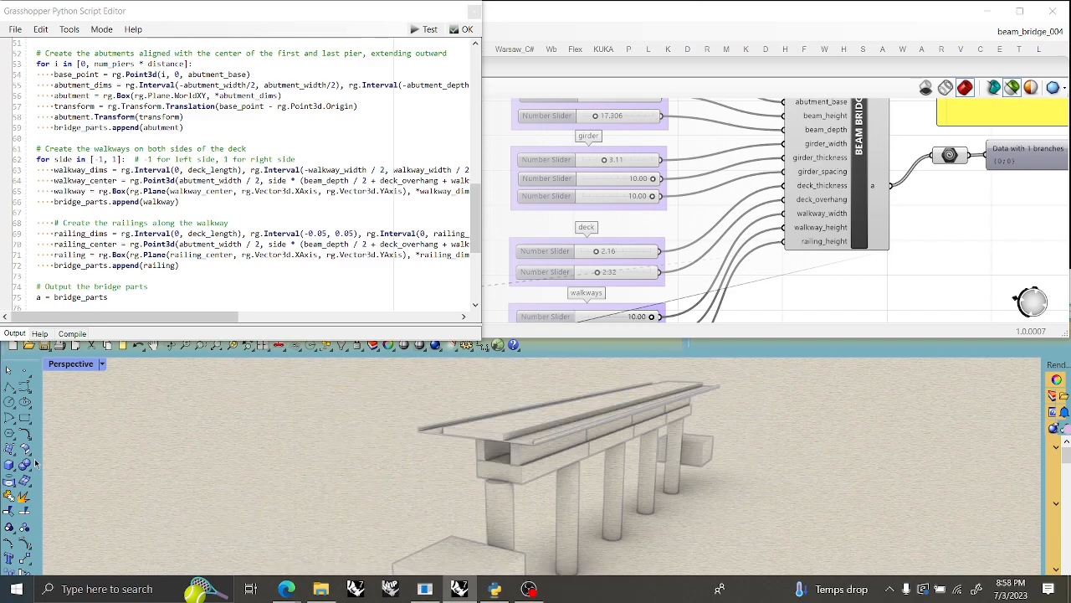
Step: Restore the multi-viewport layout to view the baked bridge in Top and Perspective together
{"action": "double_click", "coordinate": [77, 368]}
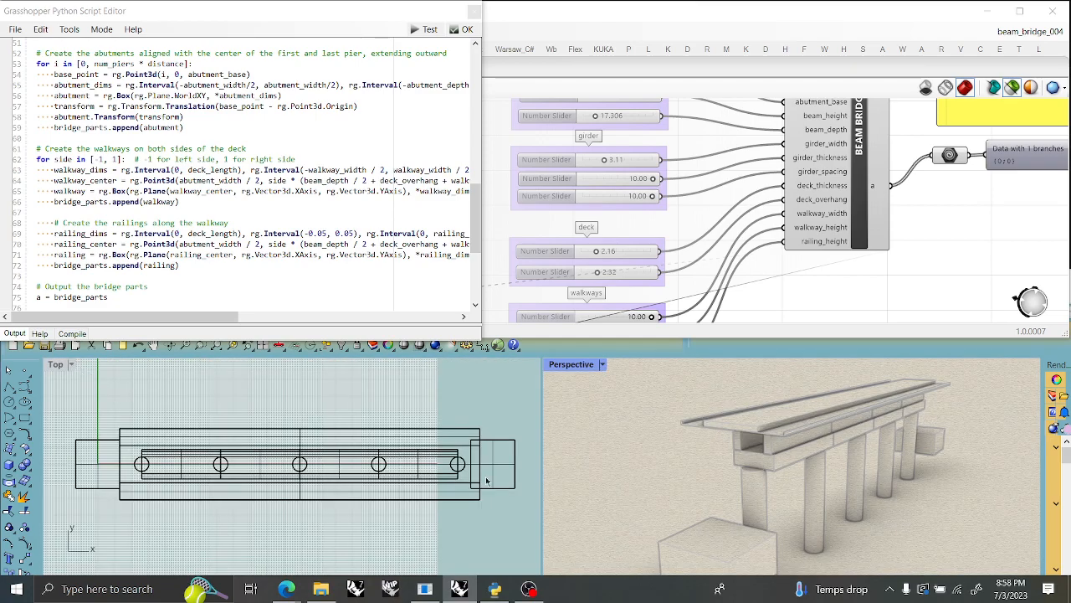
{"action": "scroll", "coordinate": [741, 502], "scroll_direction": "up", "scroll_amount": 3}
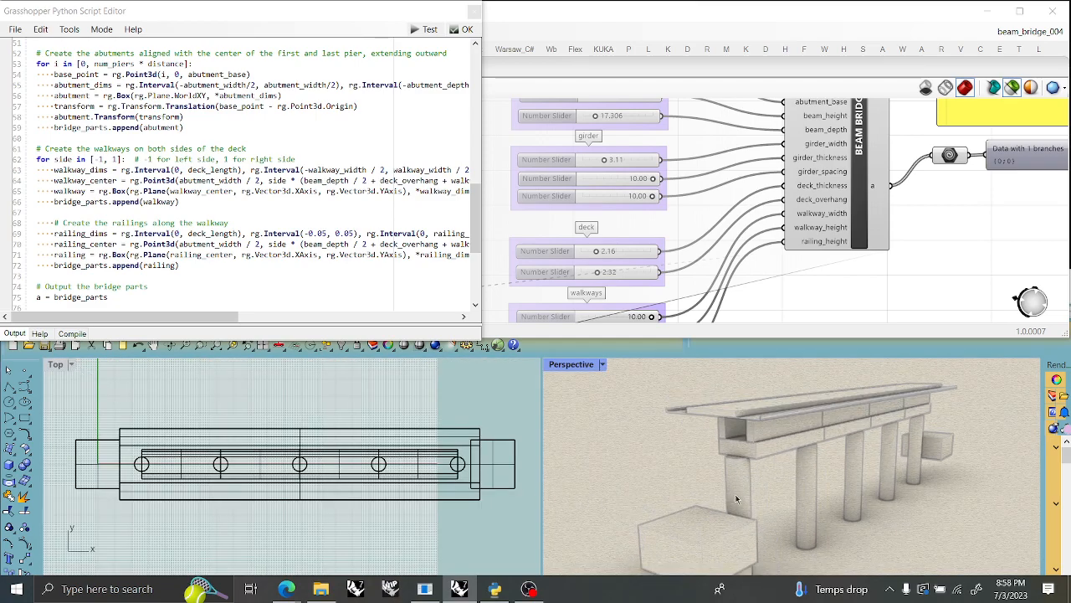
{"action": "scroll", "coordinate": [791, 500], "scroll_direction": "up", "scroll_amount": 5}
{"action": "scroll", "coordinate": [797, 499], "scroll_direction": "down", "scroll_amount": 3}
{"action": "scroll", "coordinate": [803, 489], "scroll_direction": "down", "scroll_amount": 2}
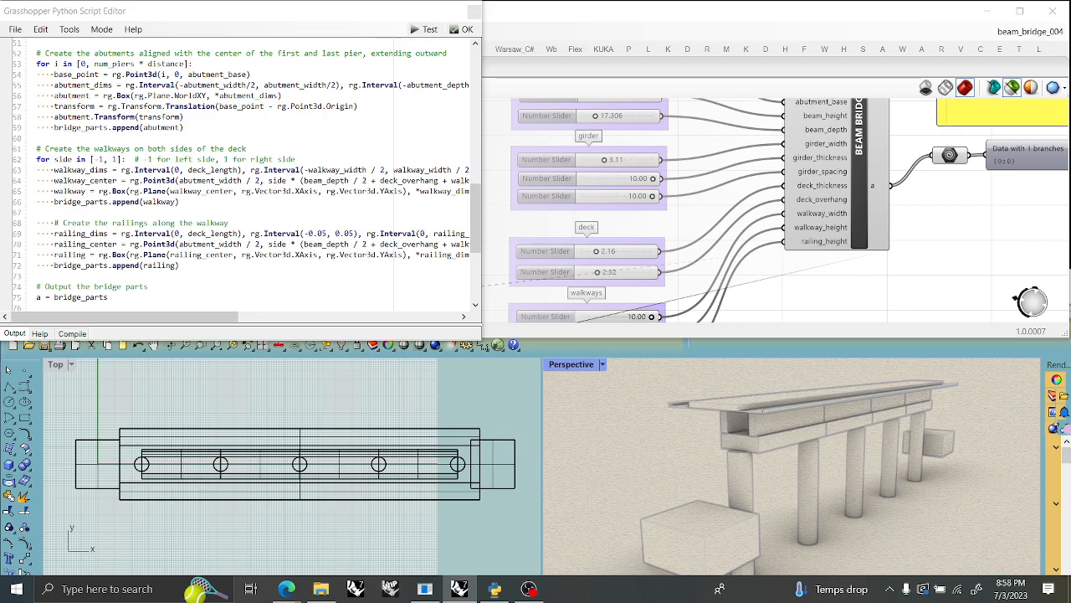
Step: Review the Python script sections that create the beams, girders, deck, abutments, walkways and railings
{"action": "scroll", "coordinate": [328, 223], "scroll_direction": "up", "scroll_amount": 17}
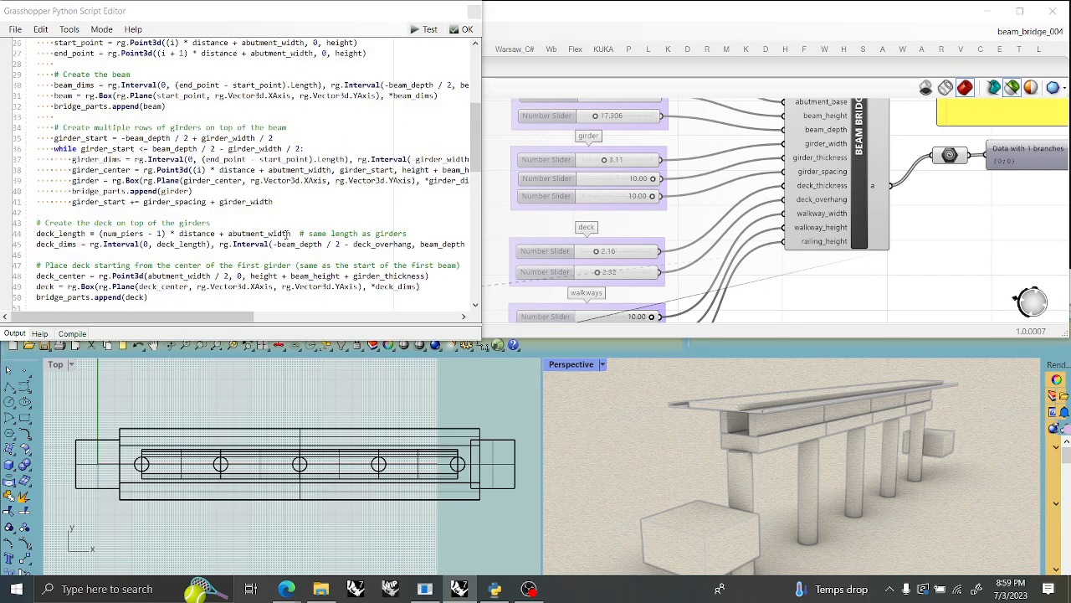
{"action": "scroll", "coordinate": [284, 234], "scroll_direction": "down", "scroll_amount": 20}
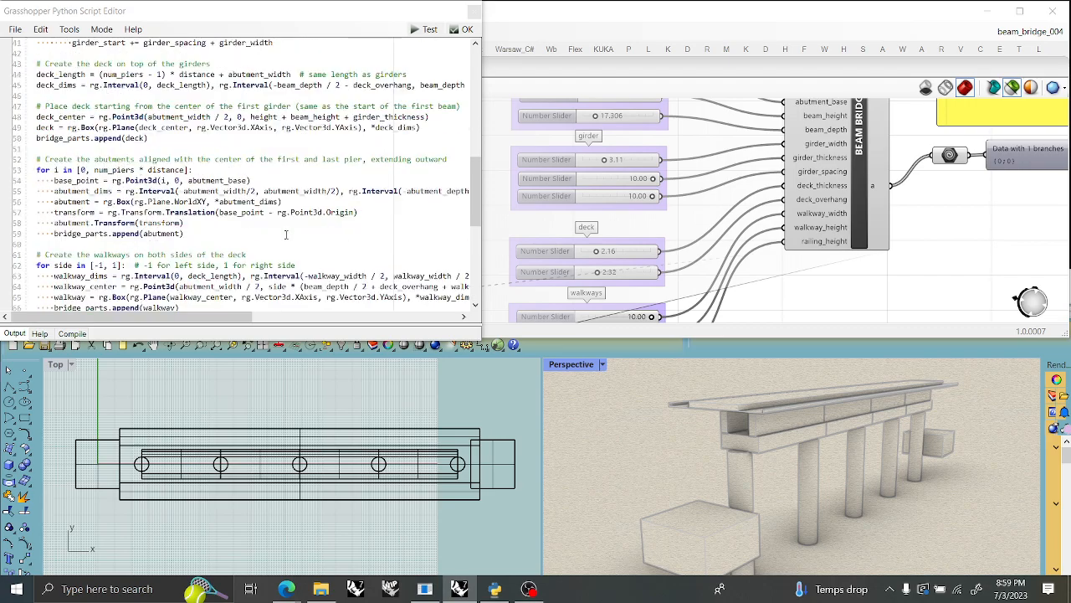
{"action": "scroll", "coordinate": [284, 235], "scroll_direction": "up", "scroll_amount": 3}
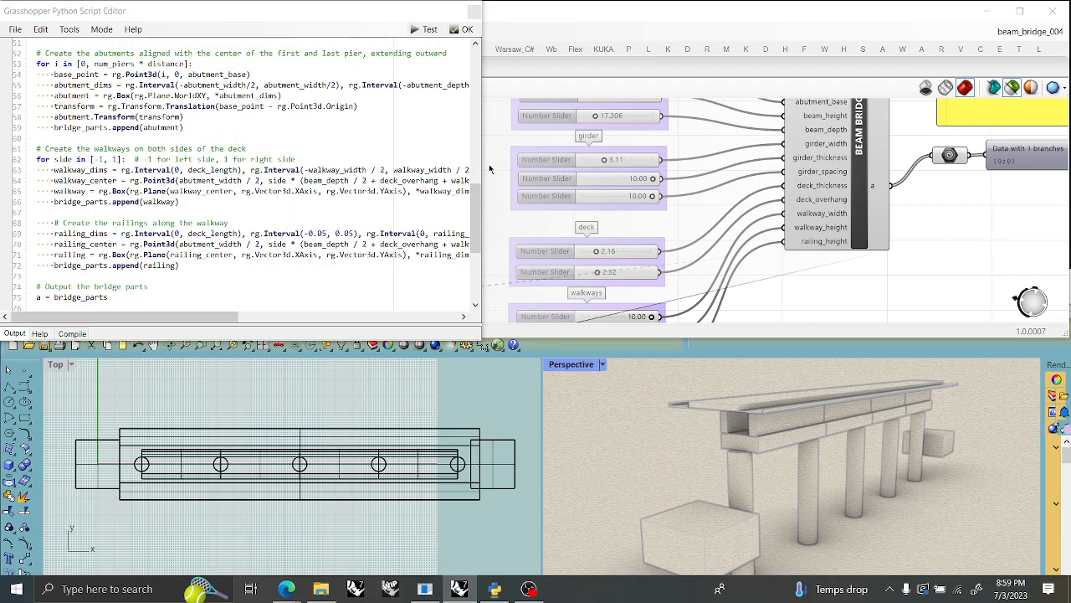